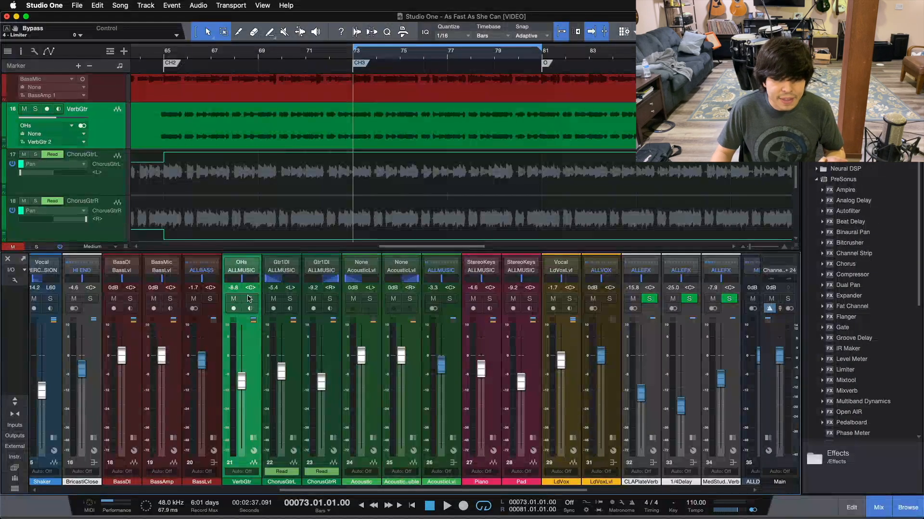
- Play the full mix briefly from the start of the CH3 loop to hear the VerbGtr track in context
{"action": "left_click", "coordinate": [252, 450]}
{"action": "left_click", "coordinate": [253, 439]}
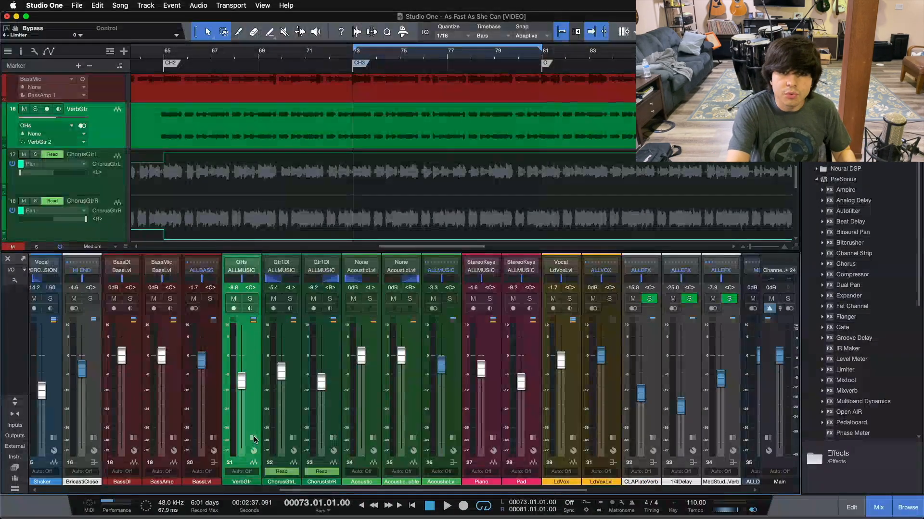
{"action": "key", "text": "space"}
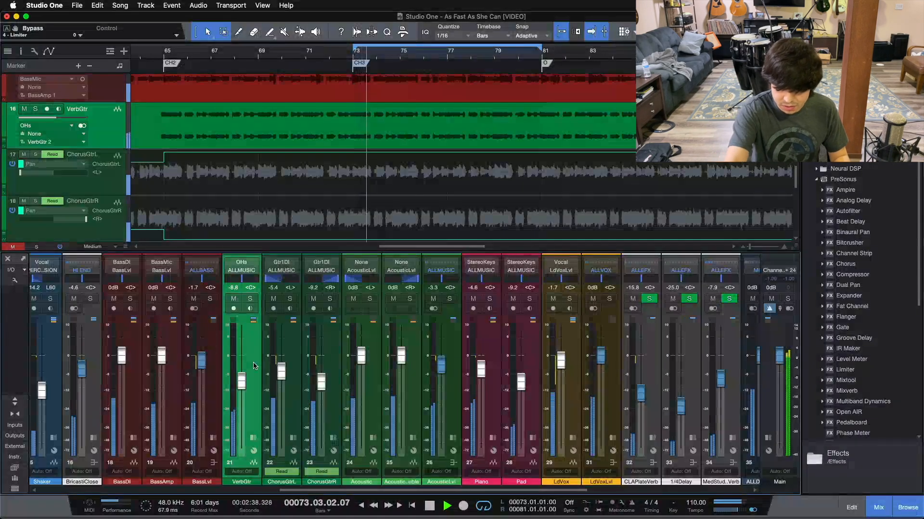
{"action": "key", "text": "space"}
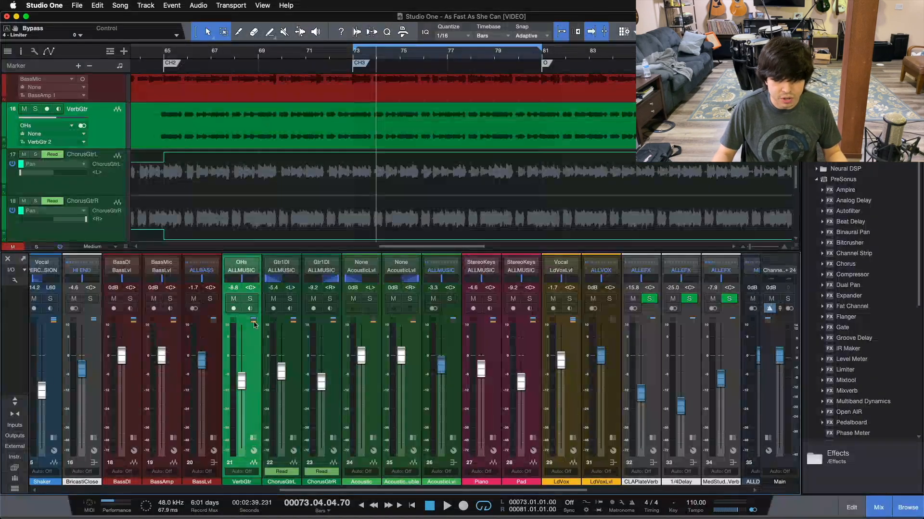
- Solo the VerbGtr channel and play the CH3 loop to hear the guitar on its own
{"action": "left_click", "coordinate": [250, 299]}
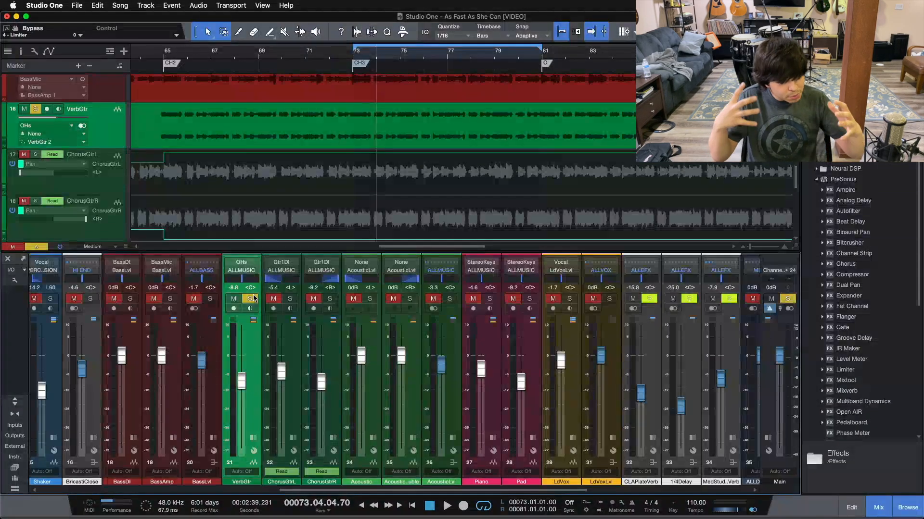
{"action": "key", "text": "space"}
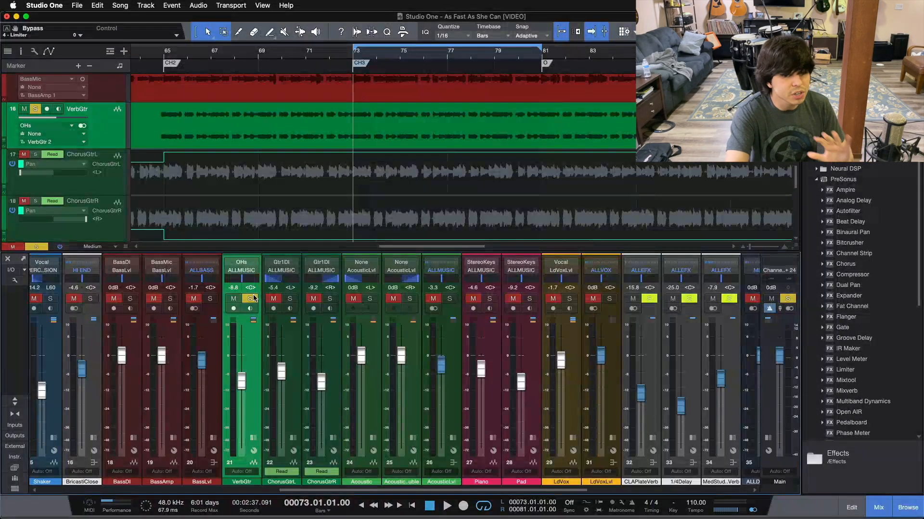
{"action": "key", "text": "space"}
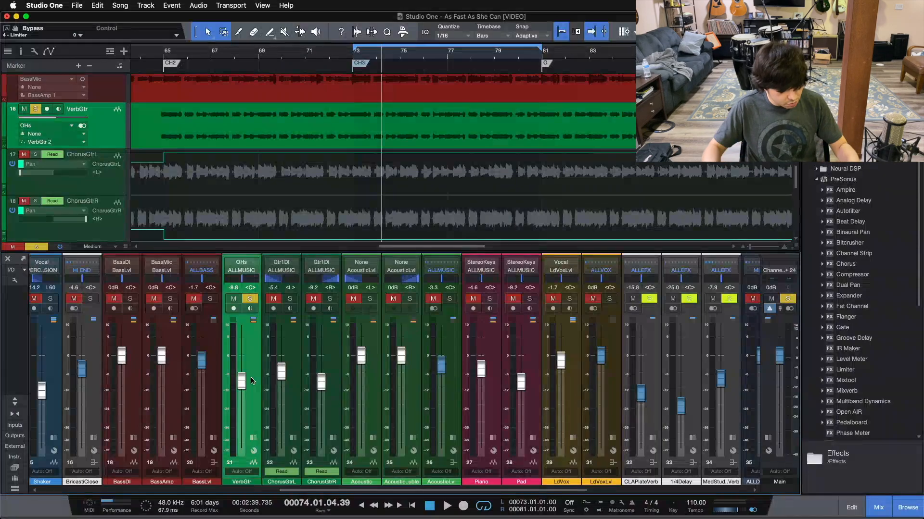
- Clear the VerbGtr solo and mute the LdVox channel
{"action": "key", "text": "s"}
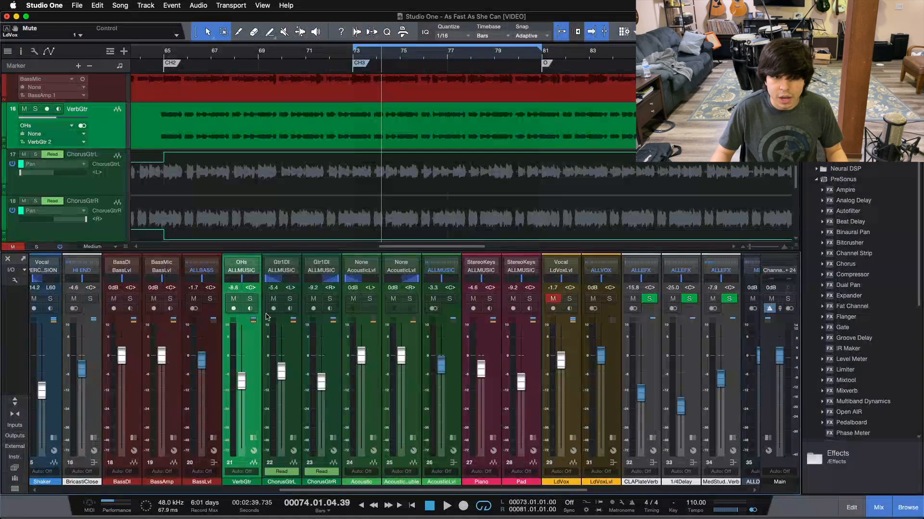
{"action": "left_click", "coordinate": [240, 302]}
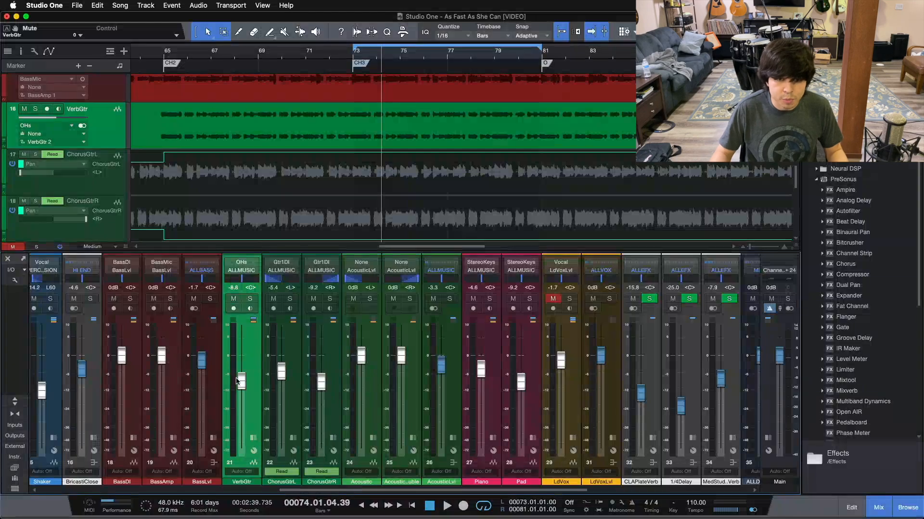
- Play the CH3 loop without the lead vocal, muting and unmuting VerbGtr repeatedly to compare the mix with and without it
{"action": "key", "text": "KP_1"}
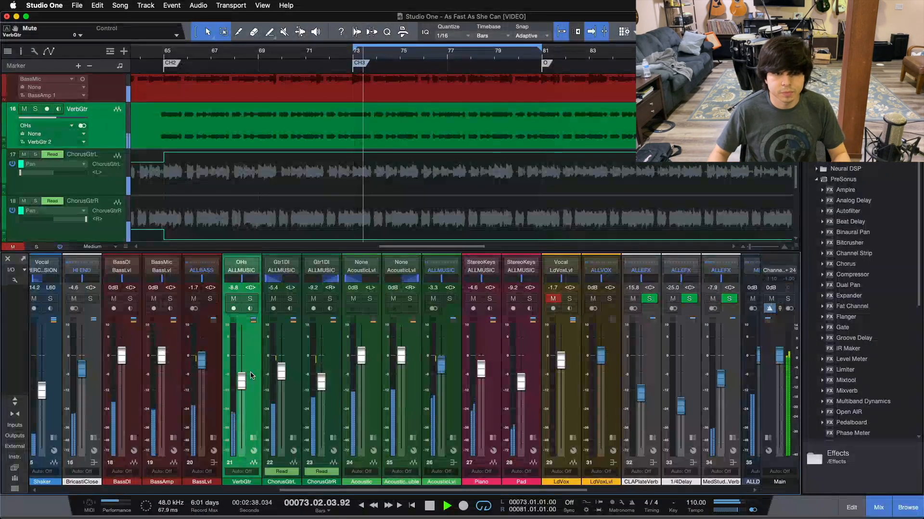
{"action": "left_click", "coordinate": [233, 299]}
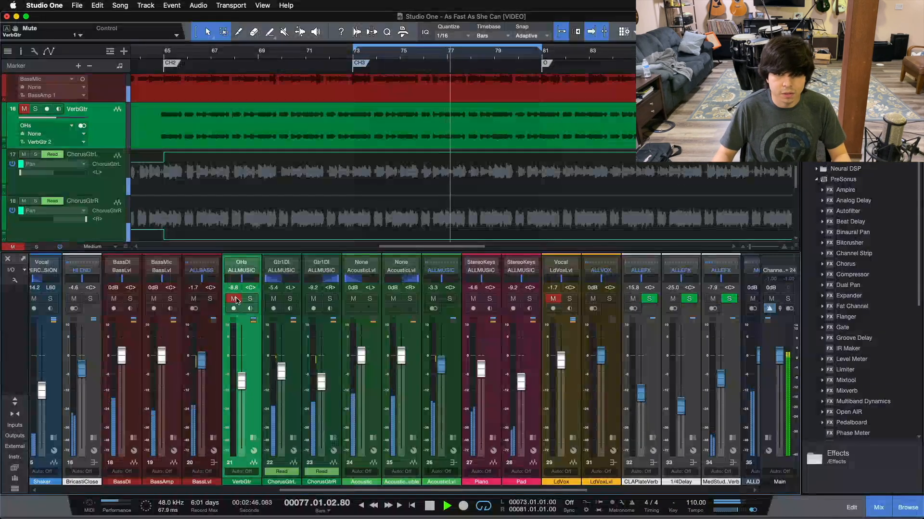
{"action": "left_click", "coordinate": [233, 299]}
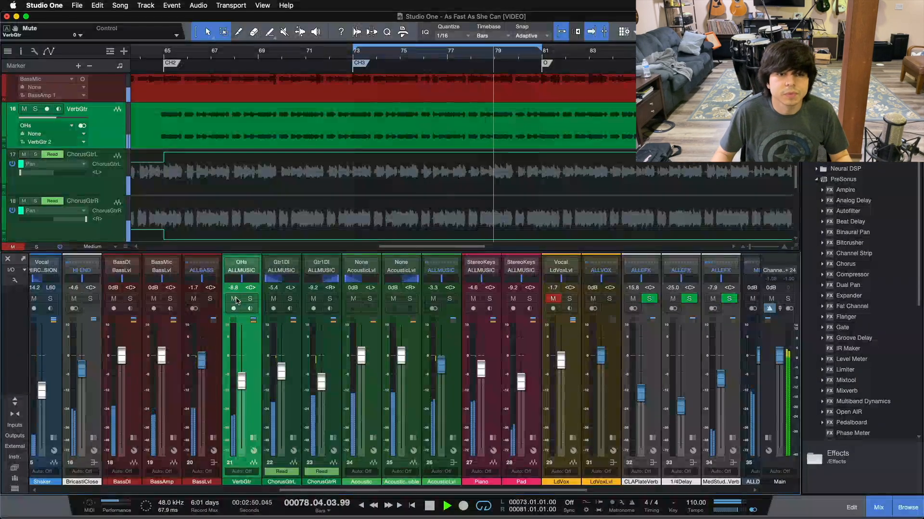
{"action": "left_click", "coordinate": [234, 299]}
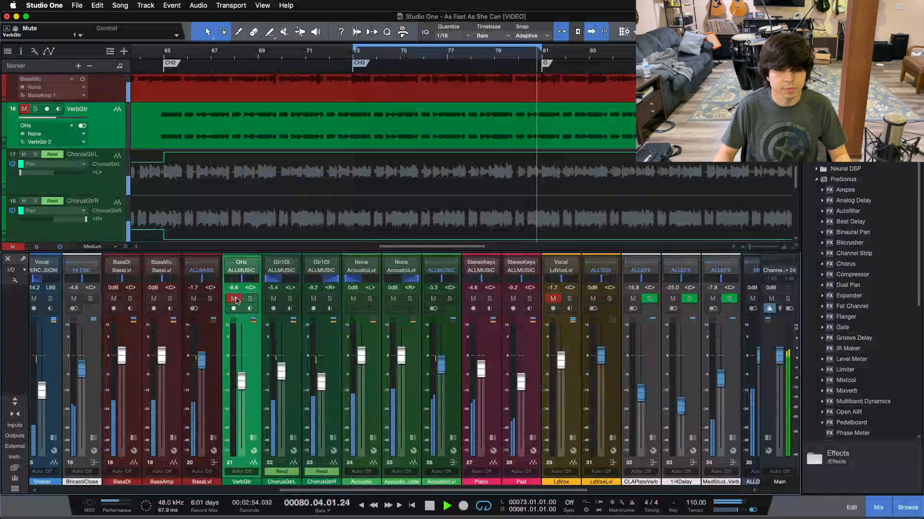
{"action": "left_click", "coordinate": [235, 299]}
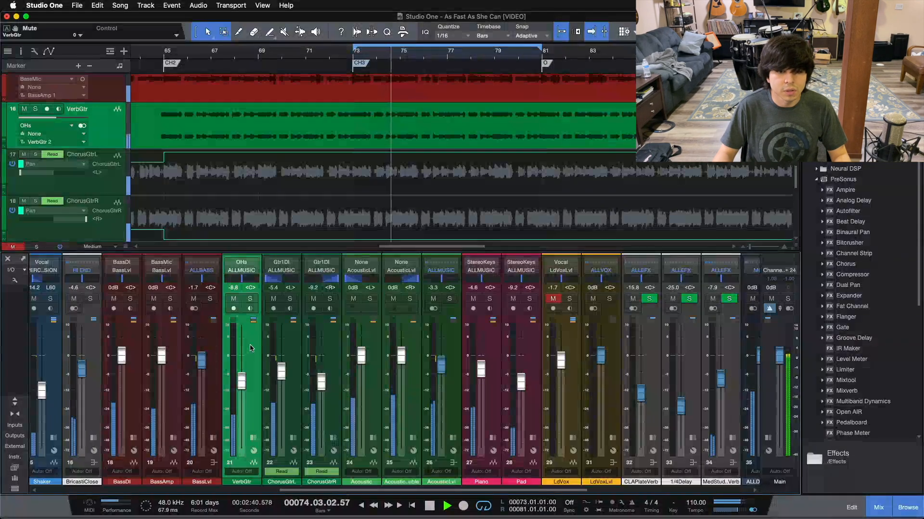
{"action": "left_click", "coordinate": [233, 299]}
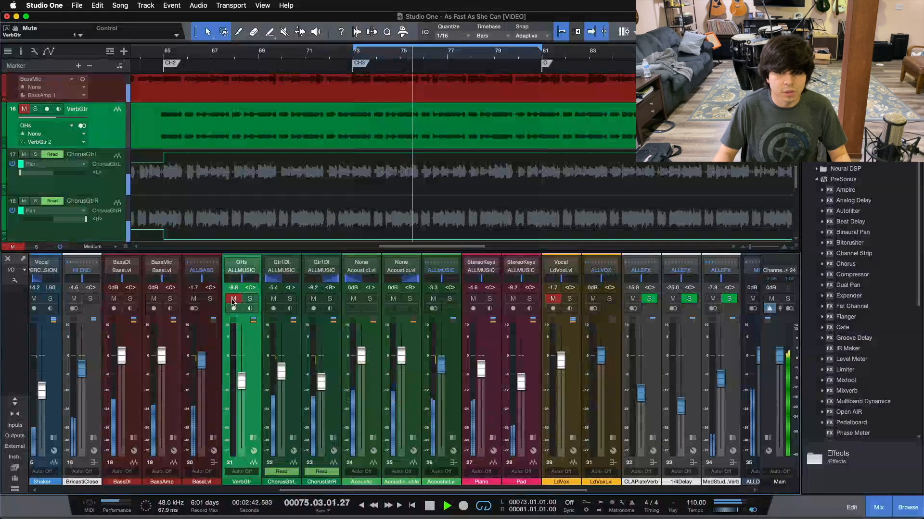
{"action": "left_click", "coordinate": [233, 299]}
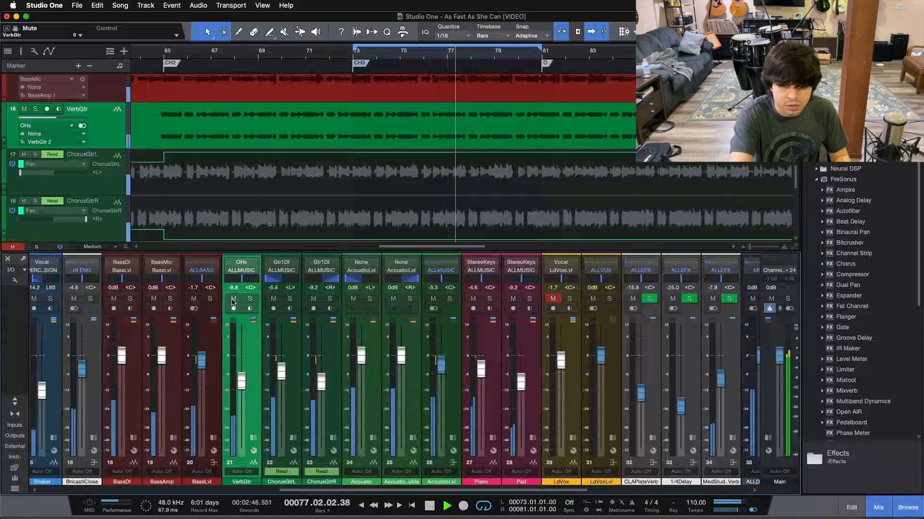
{"action": "key", "text": "space"}
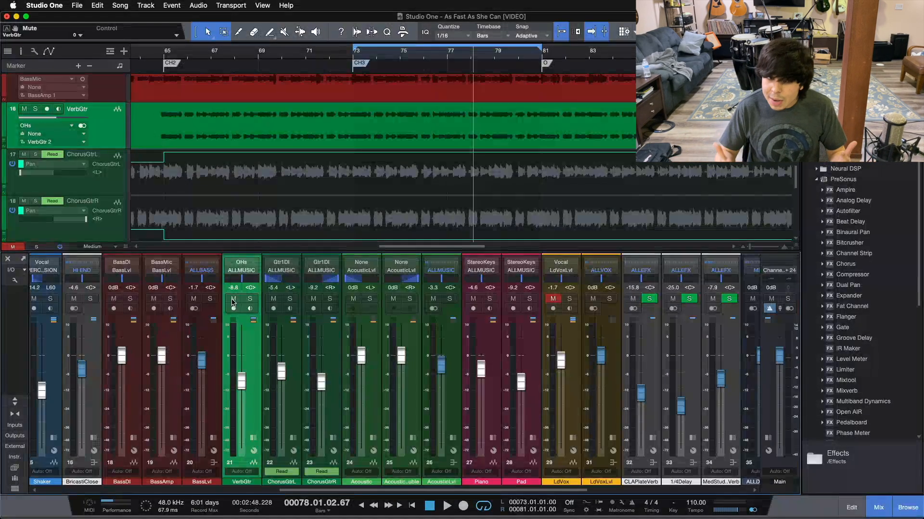
- Replay the loop from CH3 and mute and unmute VerbGtr once more to hear its contribution, ending with it unmuted
{"action": "key", "text": "space"}
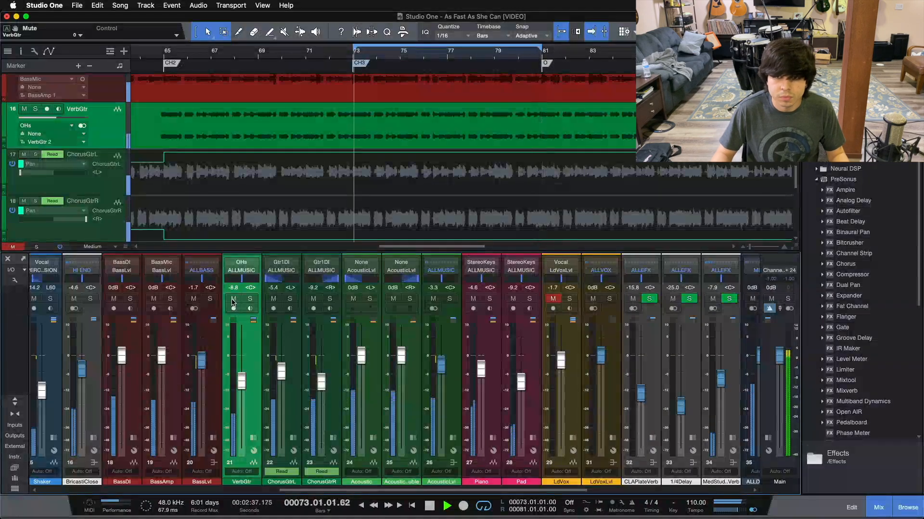
{"action": "left_click", "coordinate": [232, 299]}
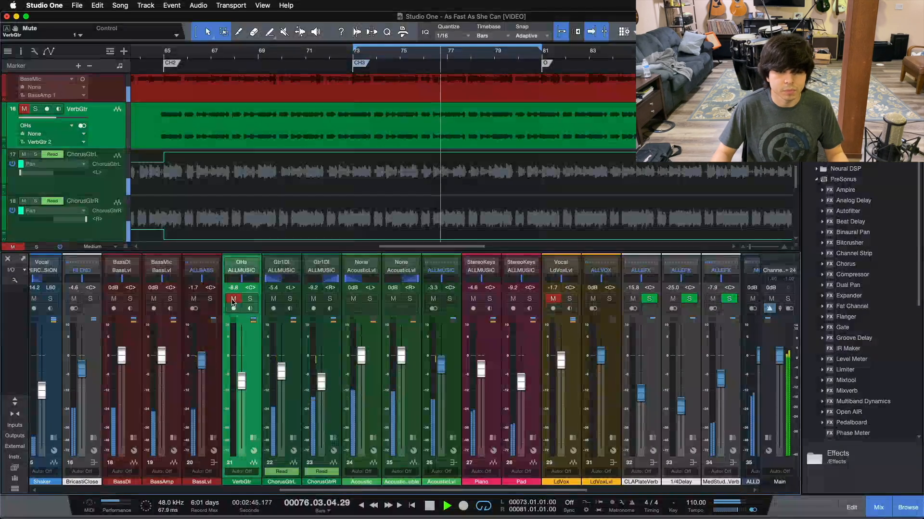
{"action": "left_click", "coordinate": [233, 299]}
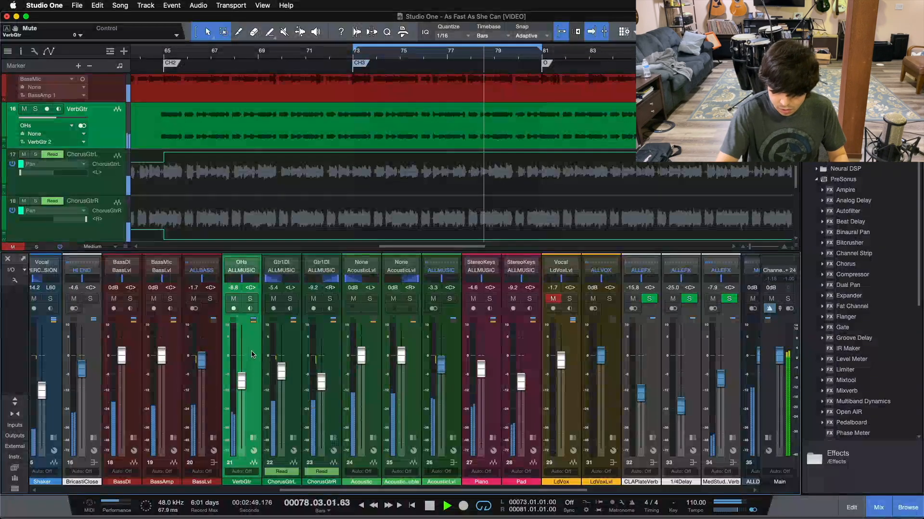
{"action": "key", "text": "space"}
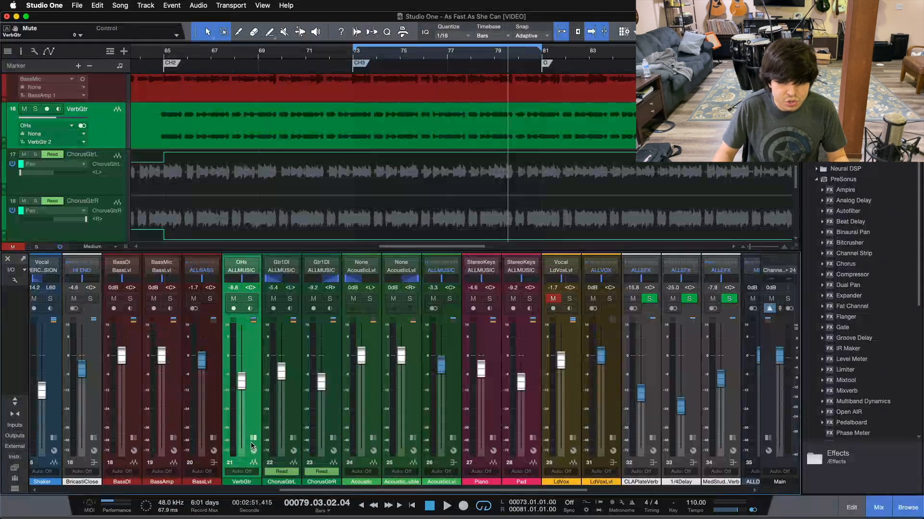
- Expand the VerbGtr channel to show its inserts and check the track's stereo channel mode
{"action": "left_click", "coordinate": [253, 319]}
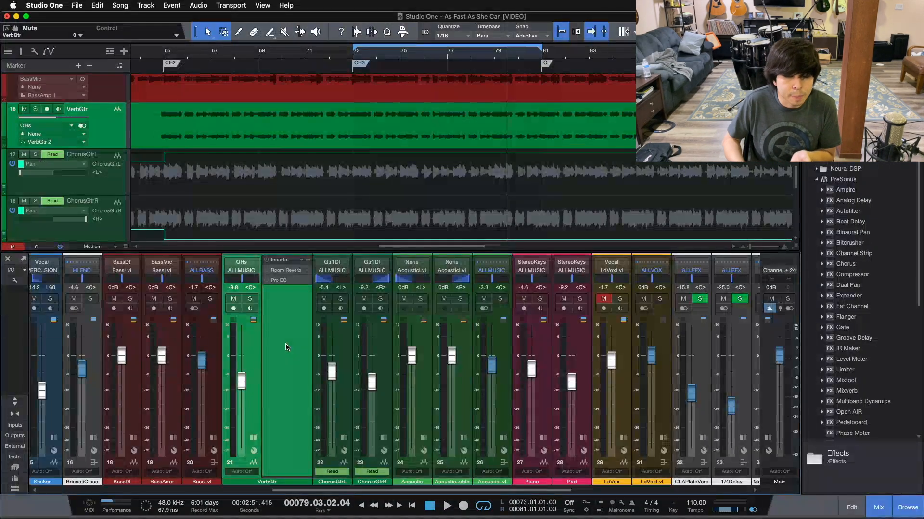
{"action": "left_click", "coordinate": [82, 126]}
{"action": "left_click", "coordinate": [82, 126]}
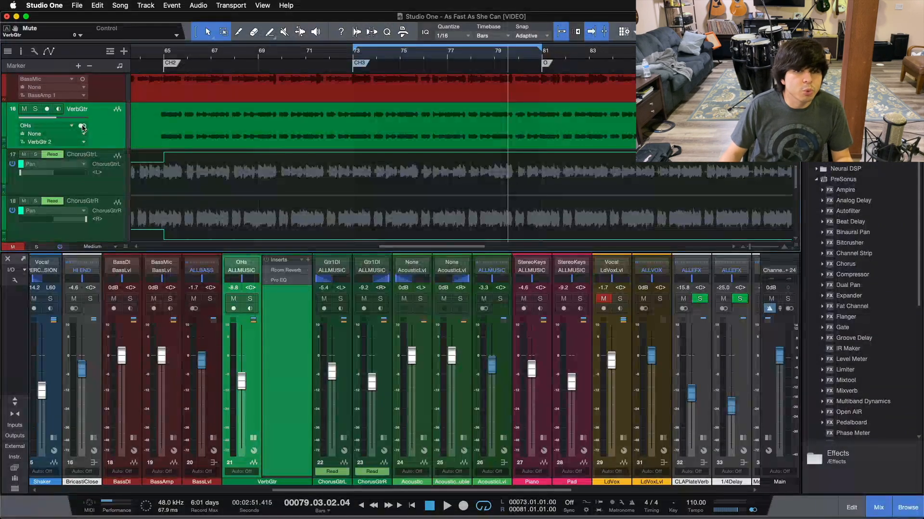
- Start playback from the CH3 loop start and solo the VerbGtr channel
{"action": "key", "text": "KP_1"}
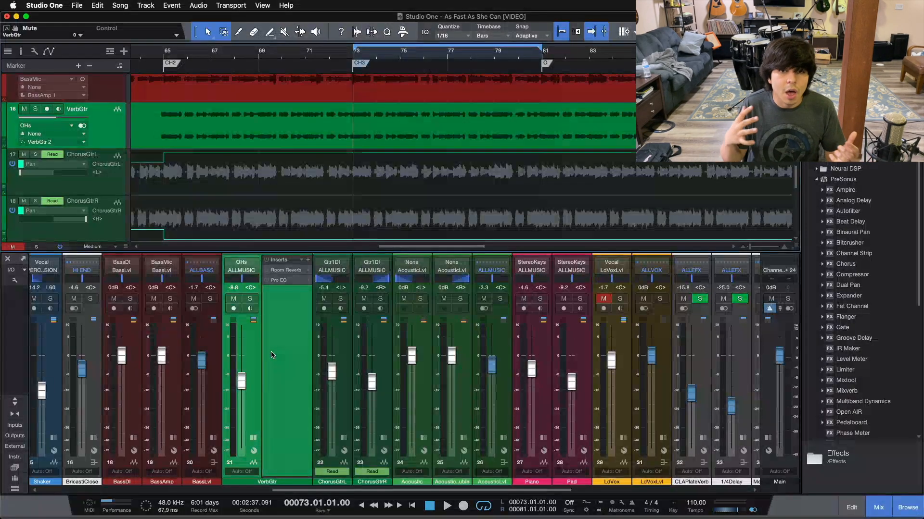
{"action": "key", "text": "space"}
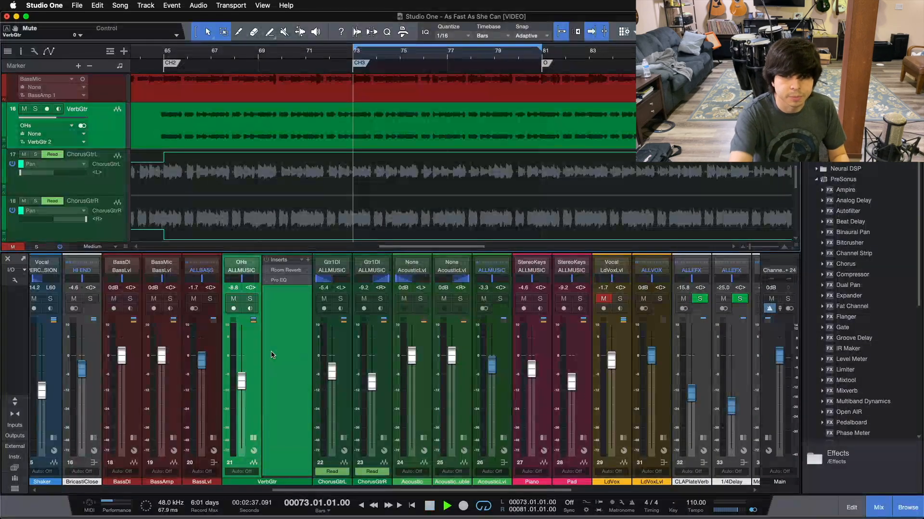
{"action": "key", "text": "s"}
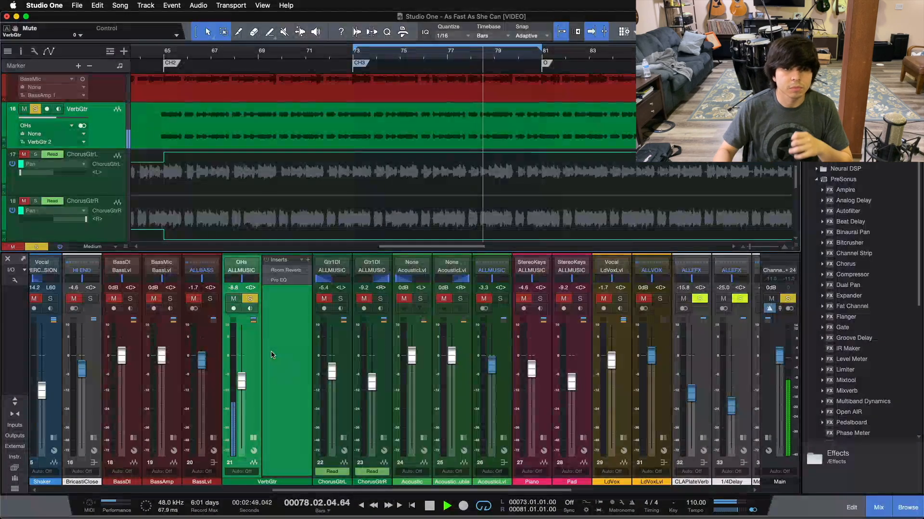
{"action": "left_click", "coordinate": [21, 51]}
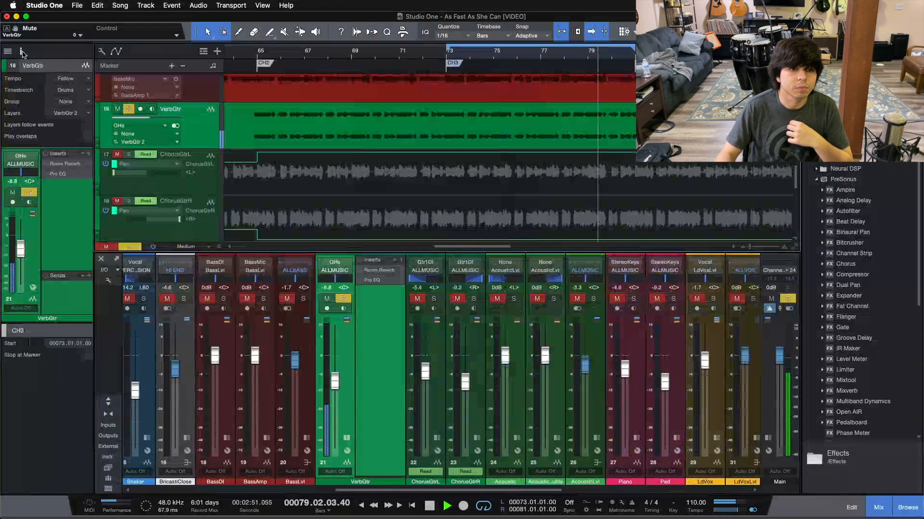
{"action": "left_click", "coordinate": [20, 51]}
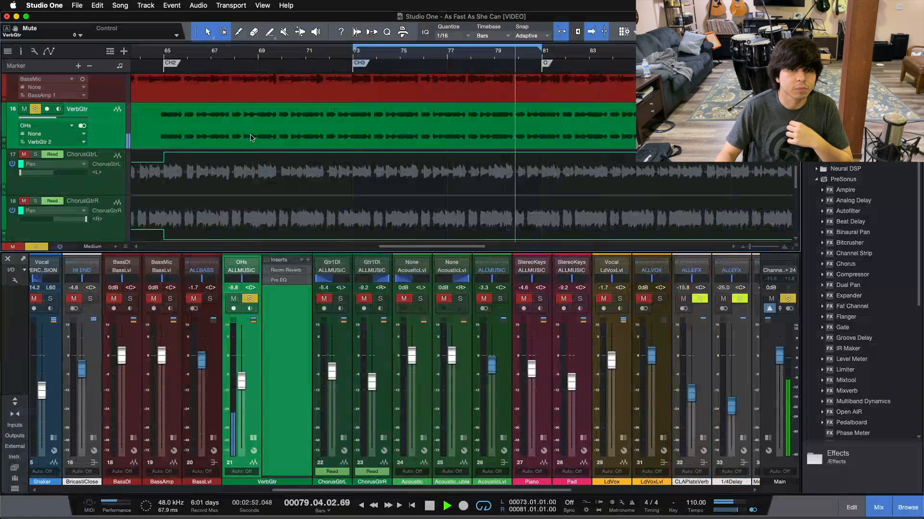
{"action": "left_click", "coordinate": [21, 51]}
{"action": "left_click", "coordinate": [21, 52]}
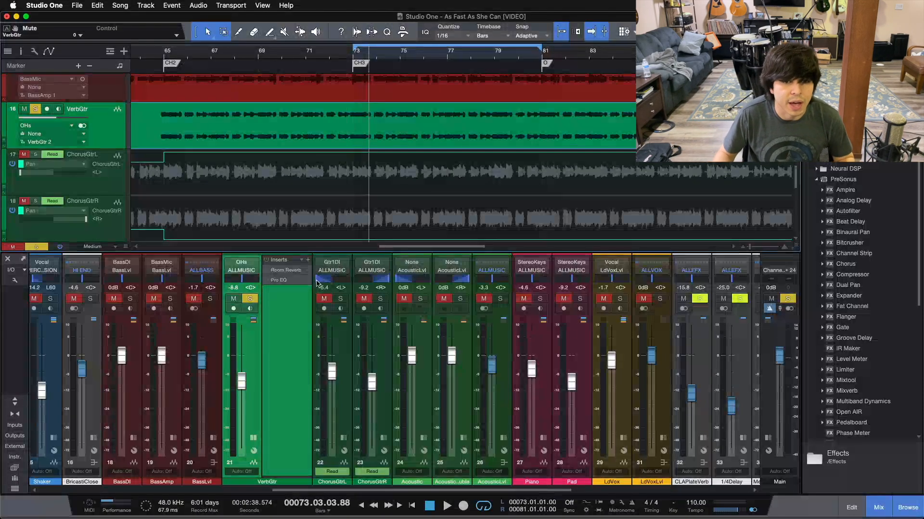
- Open the Room Reverb insert on VerbGtr and review its Concert Hall preset and global Mix setting
{"action": "left_click", "coordinate": [279, 274]}
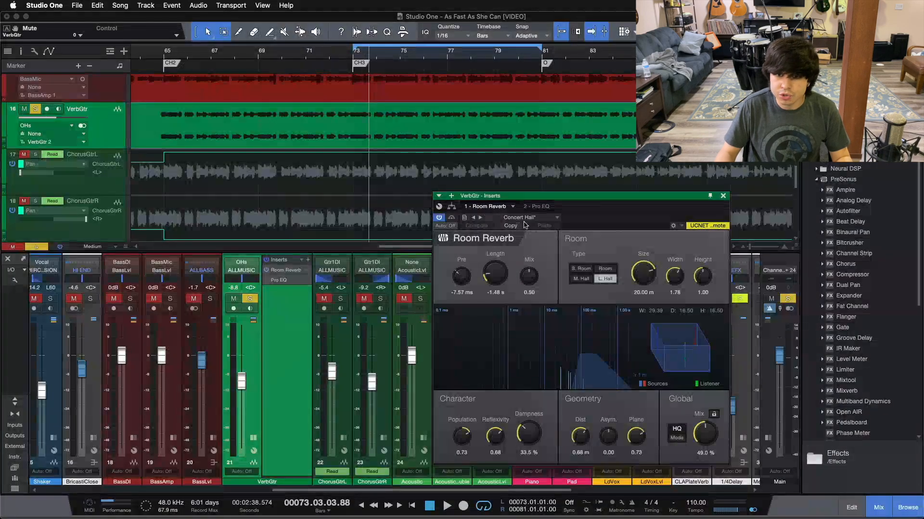
{"action": "left_click", "coordinate": [524, 219]}
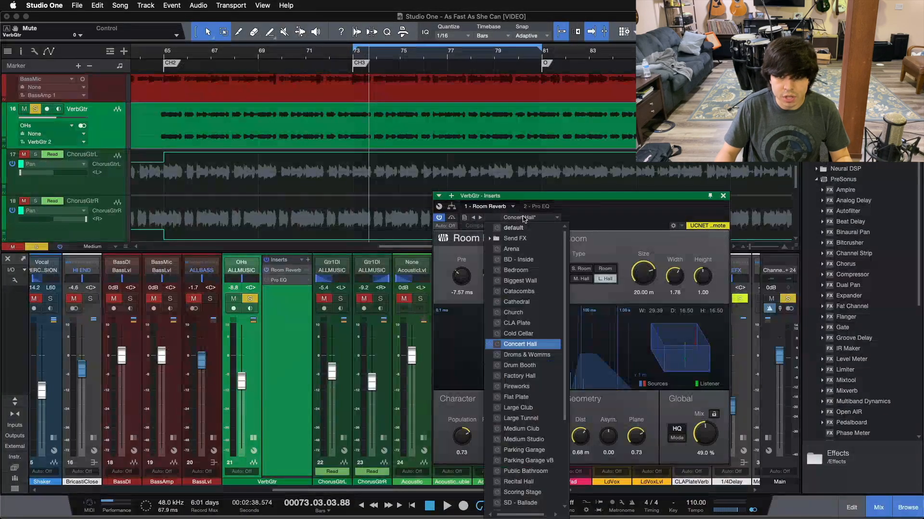
{"action": "left_click", "coordinate": [526, 343]}
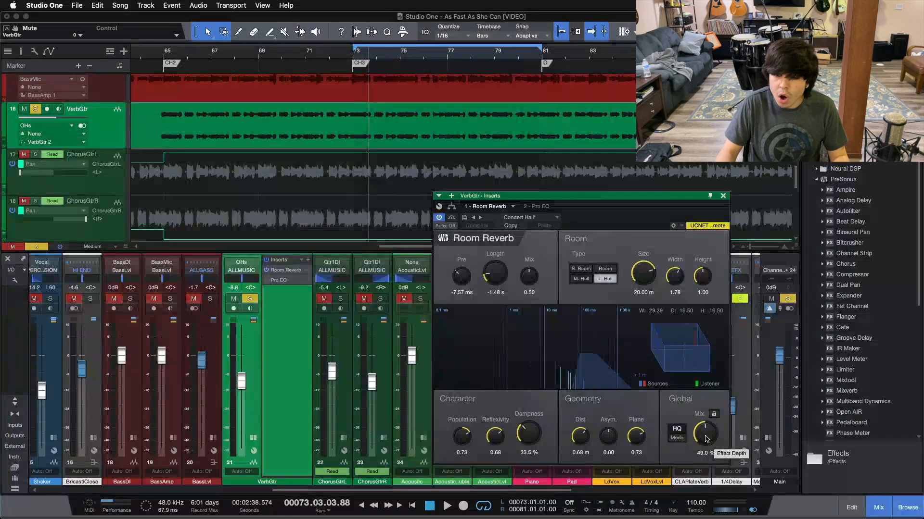
{"action": "left_click_drag", "start_coordinate": [706, 416], "coordinate": [705, 370]}
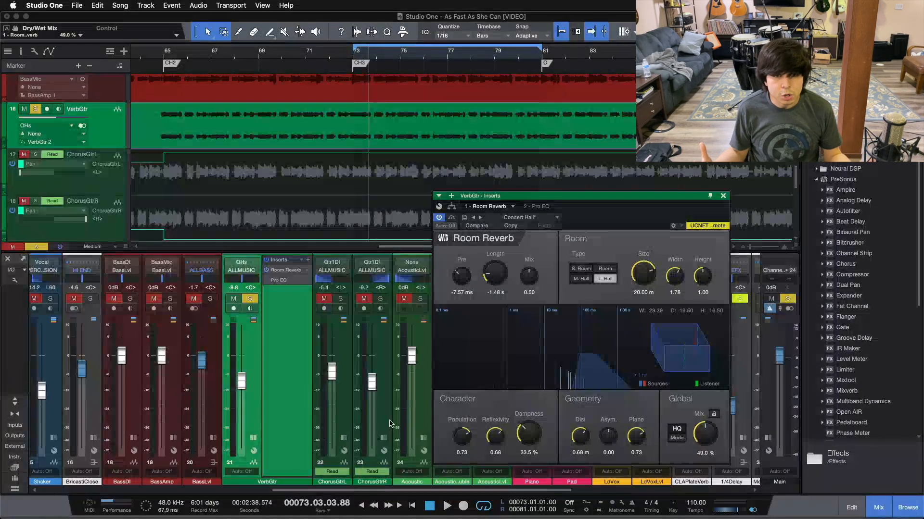
- Play the soloed VerbGtr from CH3, audition the Room Reverb at 100% Mix, and return the Mix to 49%
{"action": "key", "text": "KP_1"}
{"action": "key", "text": "space"}
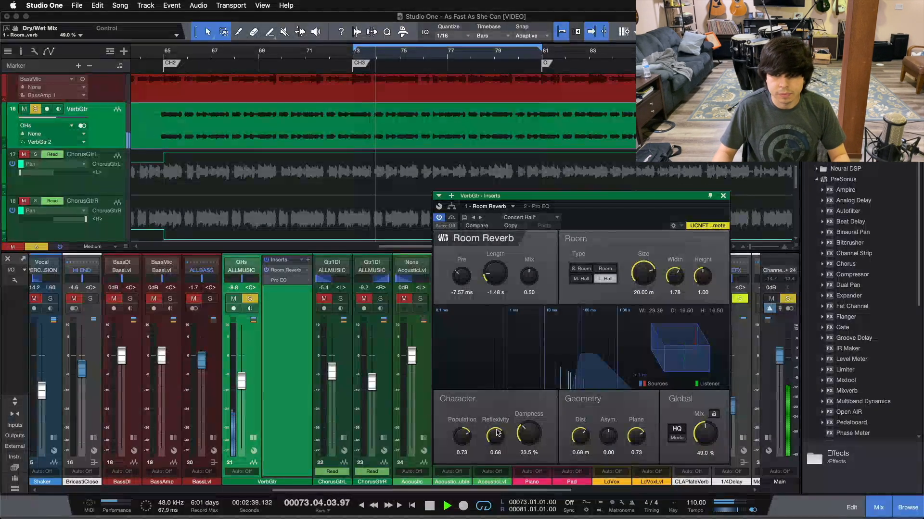
{"action": "left_click_drag", "start_coordinate": [694, 437], "coordinate": [704, 383]}
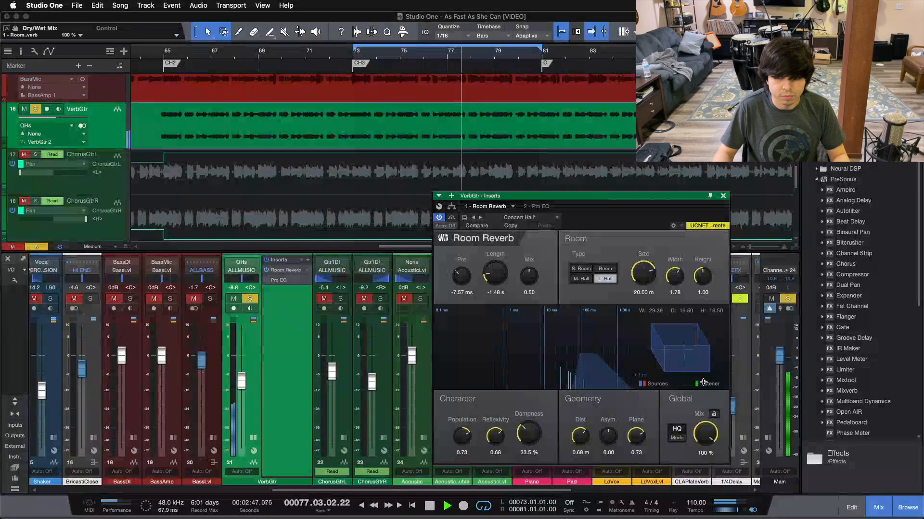
{"action": "left_click_drag", "start_coordinate": [703, 383], "coordinate": [706, 447]}
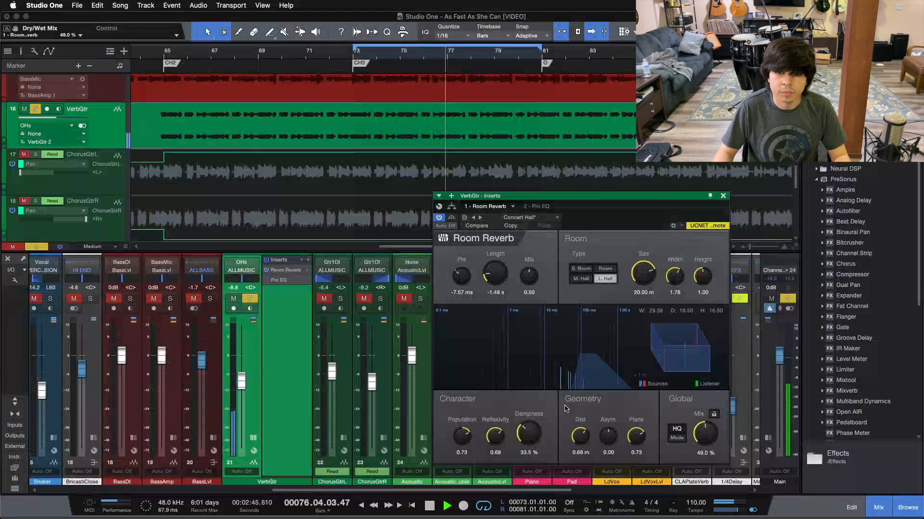
- Stop playback and switch the VerbGtr insert window from Room Reverb to the Pro EQ
{"action": "left_click_drag", "start_coordinate": [605, 226], "coordinate": [554, 220]}
{"action": "key", "text": "space"}
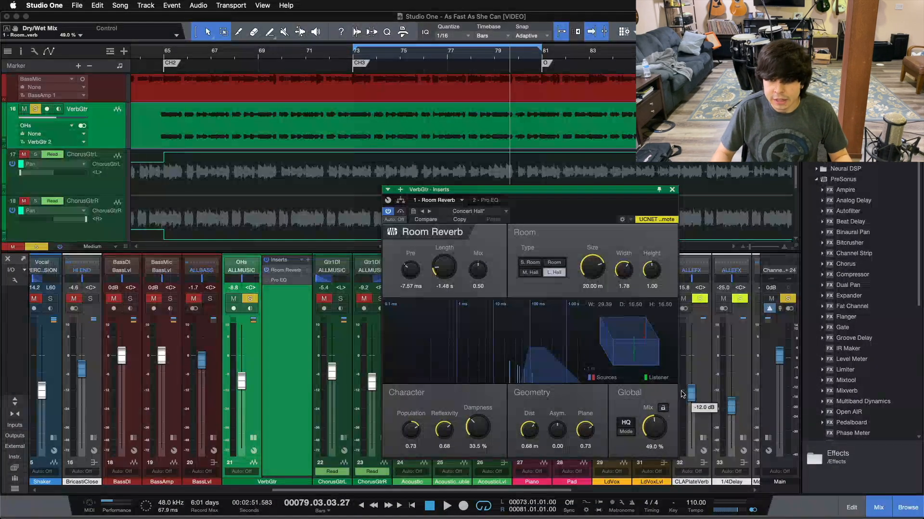
{"action": "left_click", "coordinate": [485, 200]}
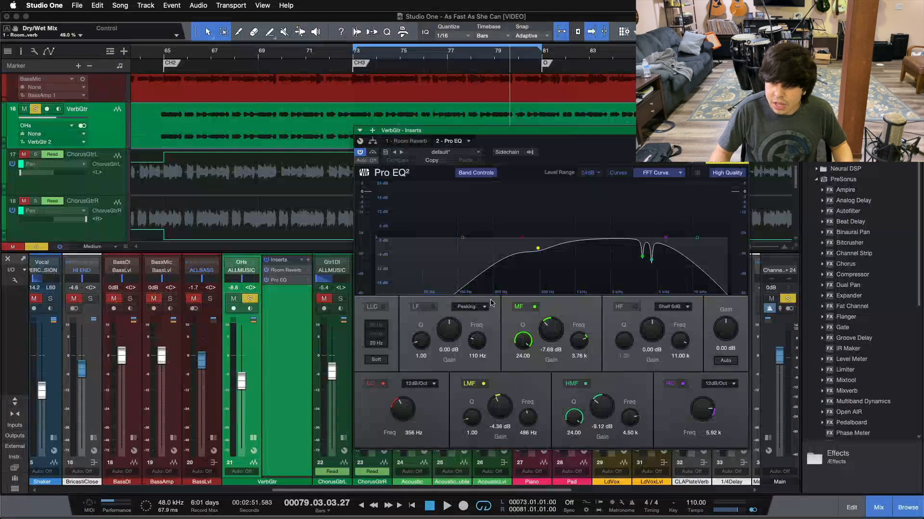
- Play the soloed VerbGtr from CH3 with the Pro EQ bypassed and re-enable the EQ to compare the sound
{"action": "left_click", "coordinate": [361, 152]}
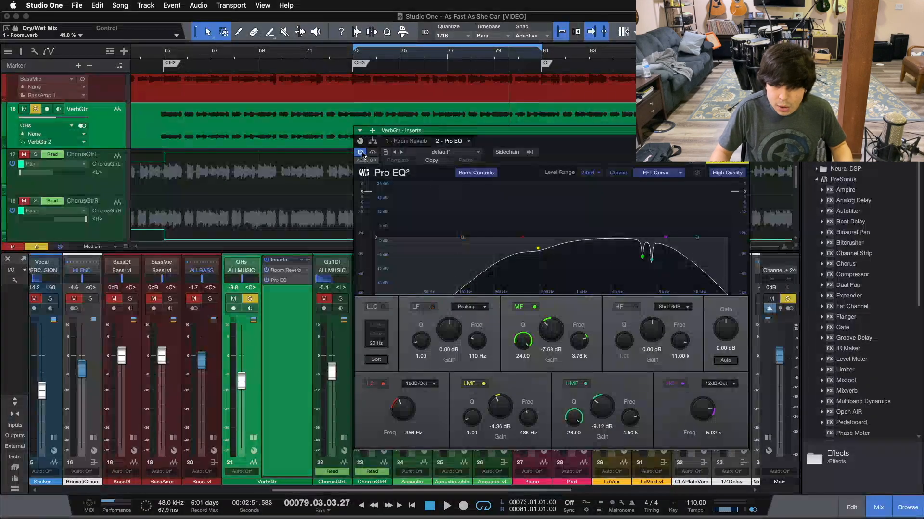
{"action": "left_click", "coordinate": [373, 151]}
{"action": "left_click", "coordinate": [374, 152]}
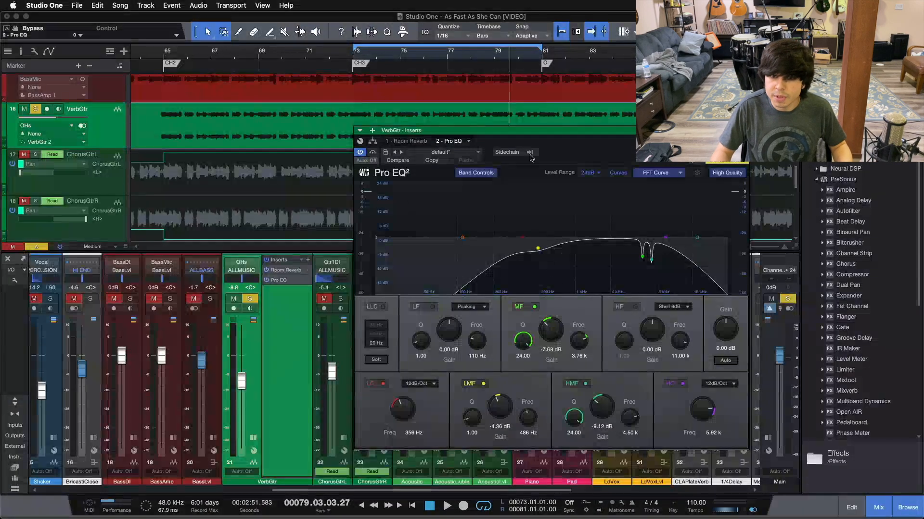
{"action": "left_click", "coordinate": [373, 152]}
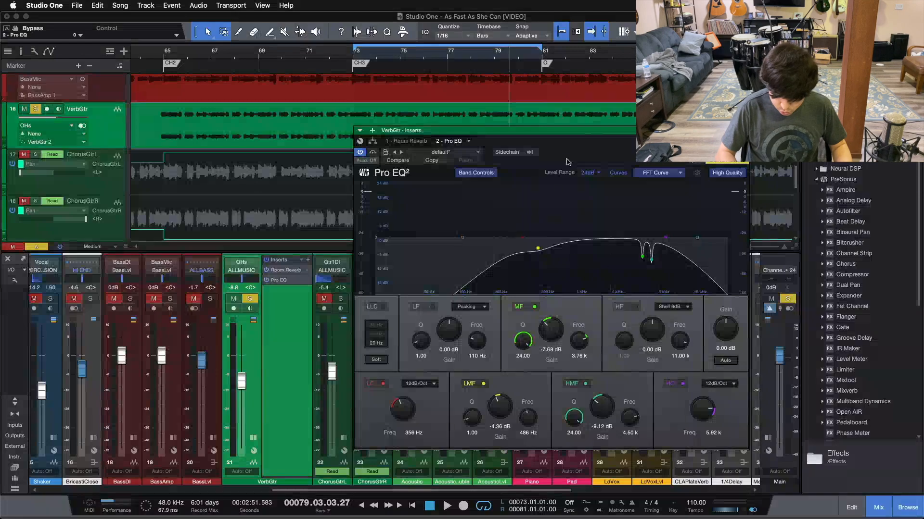
{"action": "left_click", "coordinate": [373, 152]}
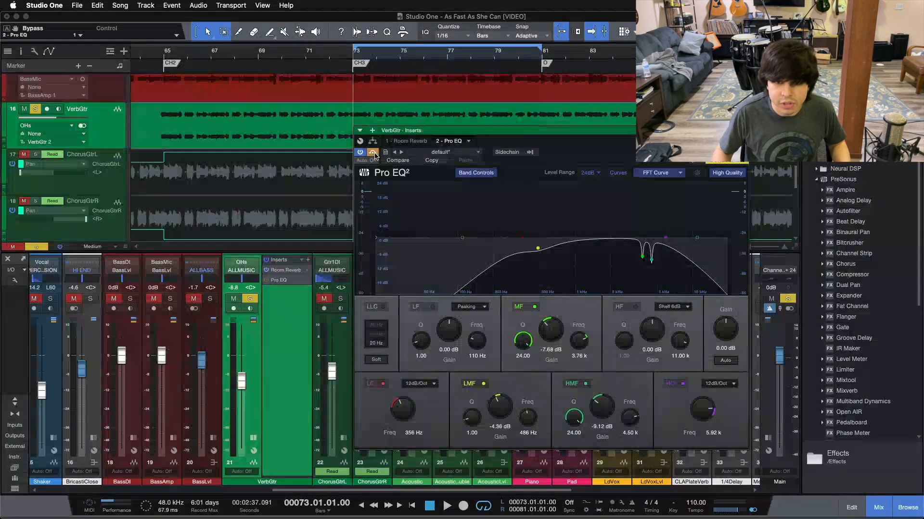
{"action": "key", "text": "space"}
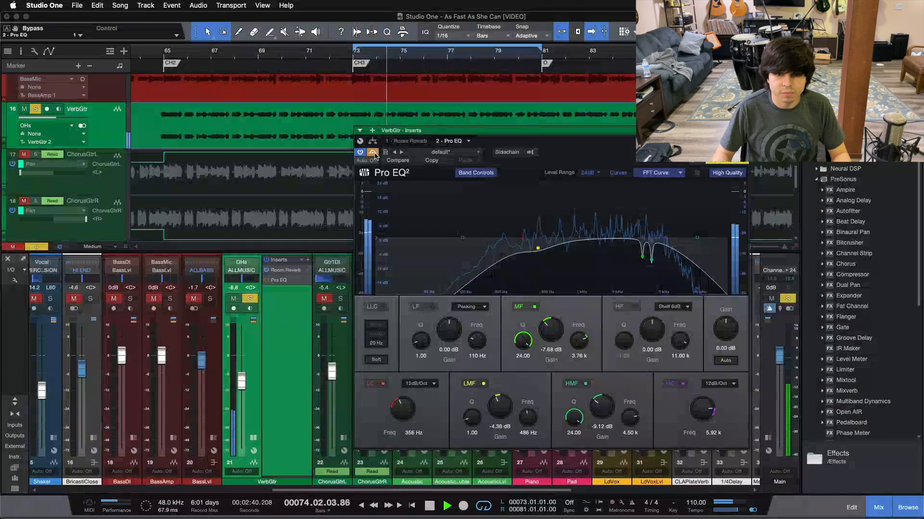
{"action": "left_click", "coordinate": [374, 152]}
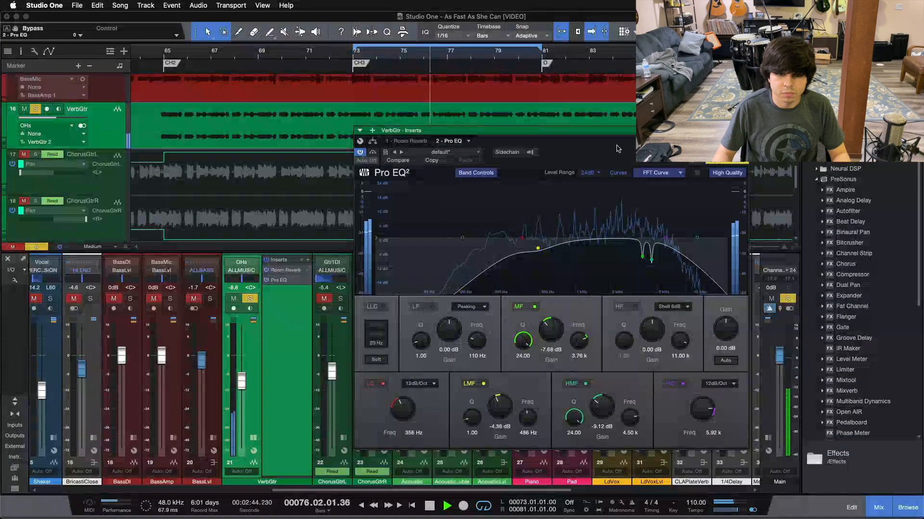
- Audition the Pro EQ's low-cut and high-cut filters by switching each one off during playback
{"action": "left_click", "coordinate": [379, 384]}
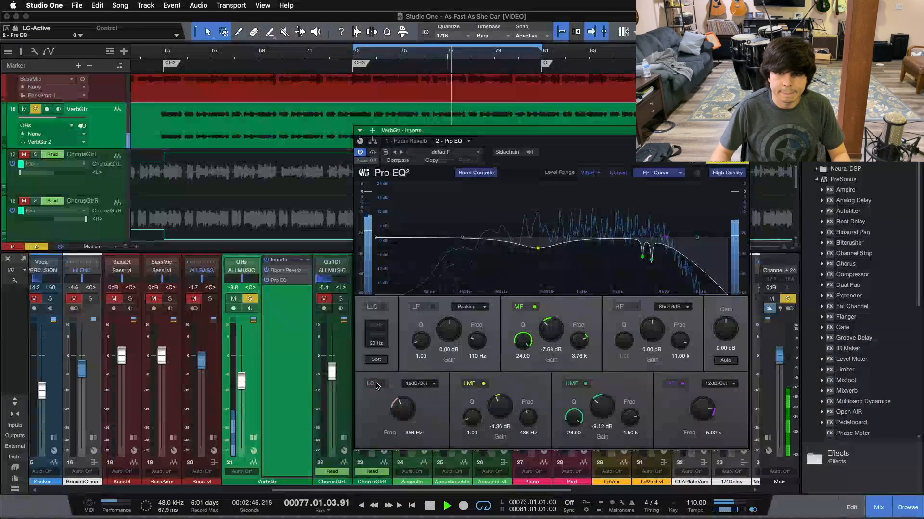
{"action": "left_click", "coordinate": [378, 385]}
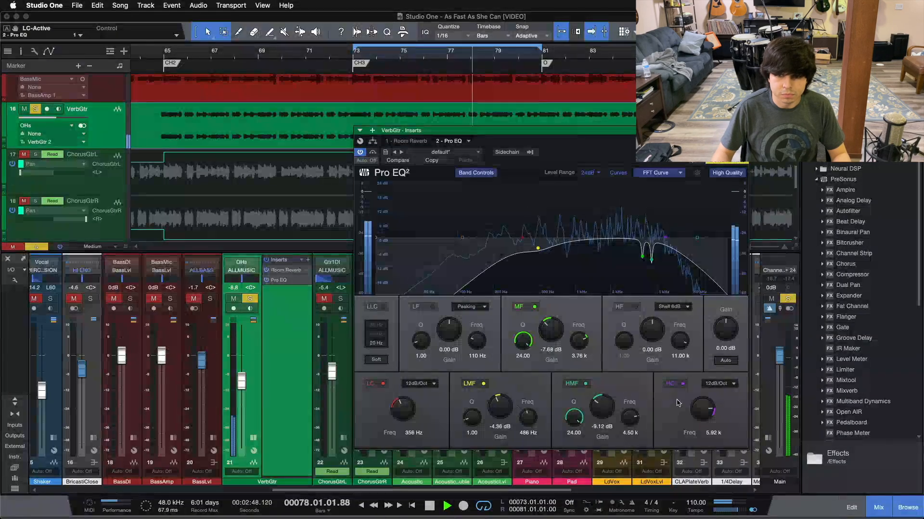
{"action": "left_click", "coordinate": [677, 385]}
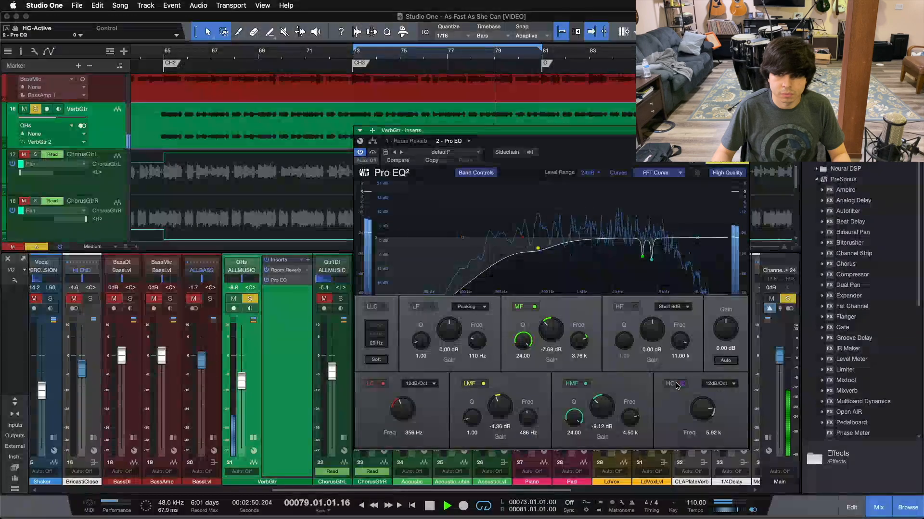
- Exaggerate the gain of the LMF, MF and HMF bands one at a time during playback, undoing each boost
{"action": "left_click_drag", "start_coordinate": [500, 407], "coordinate": [498, 365]}
{"action": "key", "text": "super+z"}
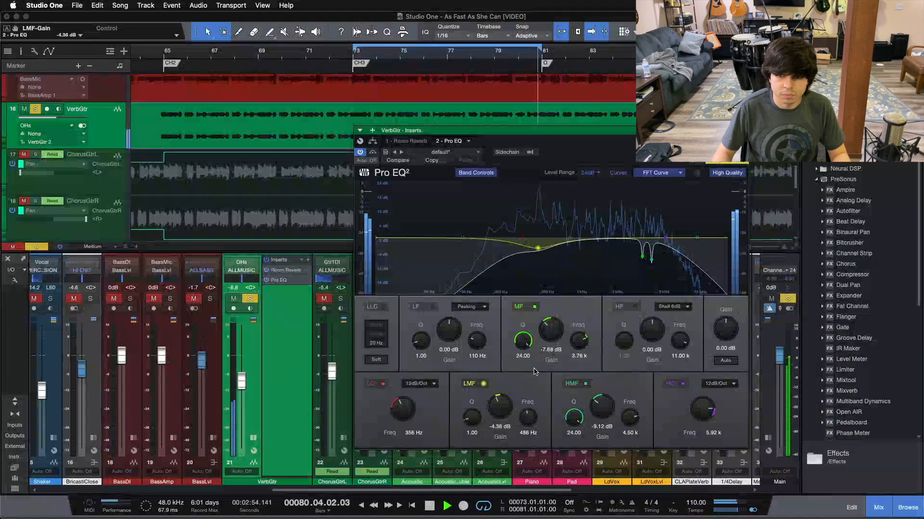
{"action": "left_click_drag", "start_coordinate": [553, 334], "coordinate": [548, 291]}
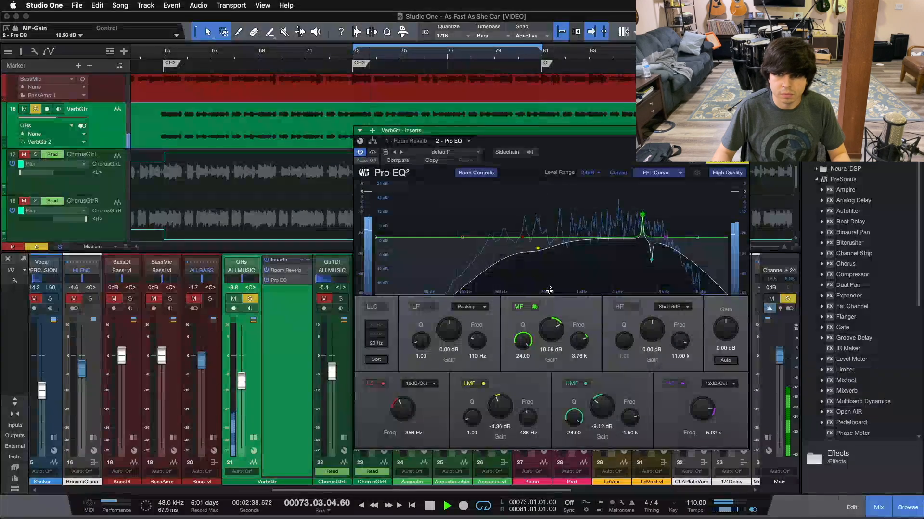
{"action": "key", "text": "super+z"}
{"action": "left_click_drag", "start_coordinate": [601, 407], "coordinate": [602, 360]}
{"action": "key", "text": "super+z"}
{"action": "key", "text": "super+z"}
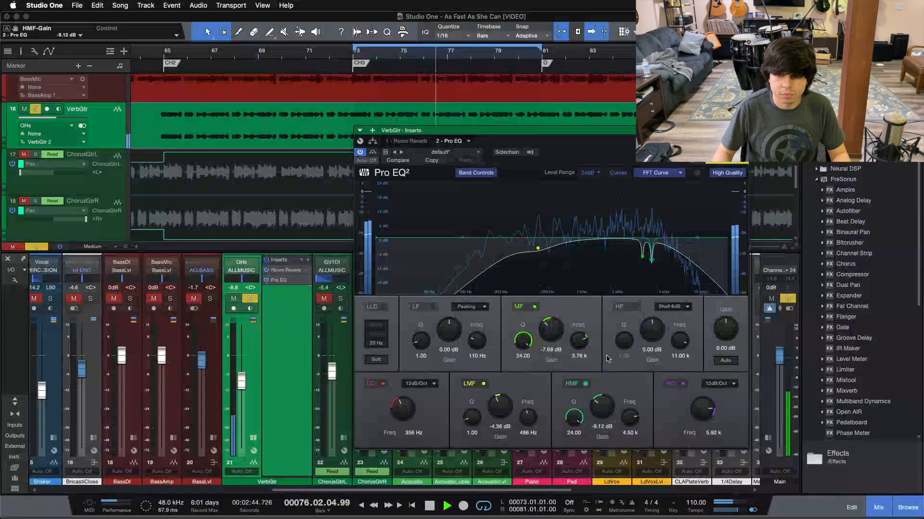
- Finish the Pro EQ bypass comparison, unsolo VerbGtr and close its insert window
{"action": "left_click", "coordinate": [373, 152]}
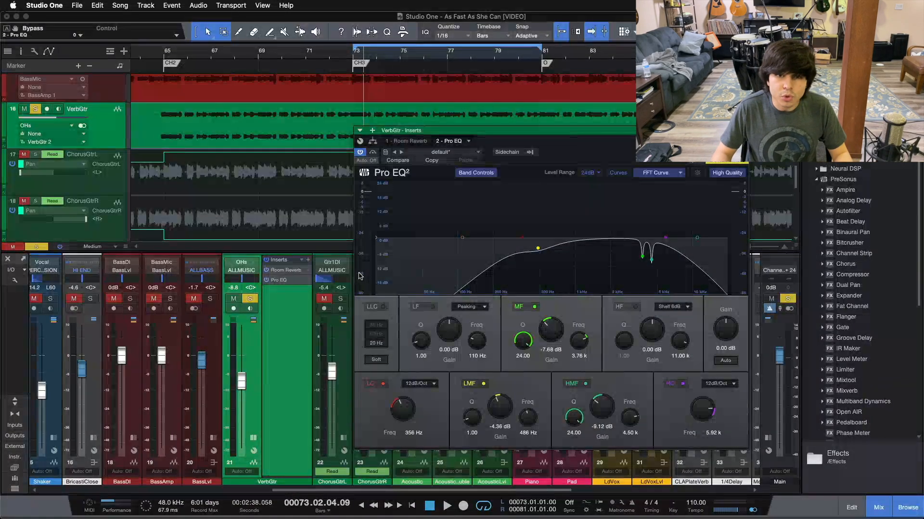
{"action": "key", "text": "s"}
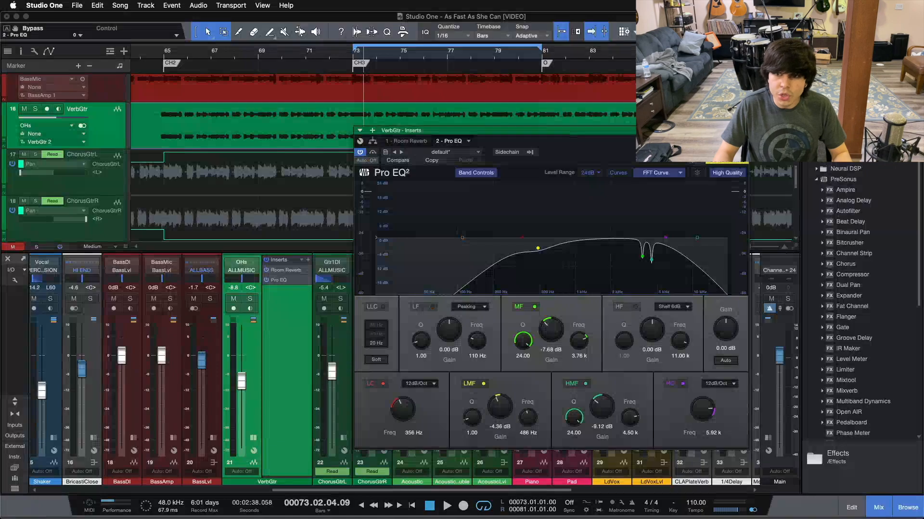
{"action": "key", "text": "Escape"}
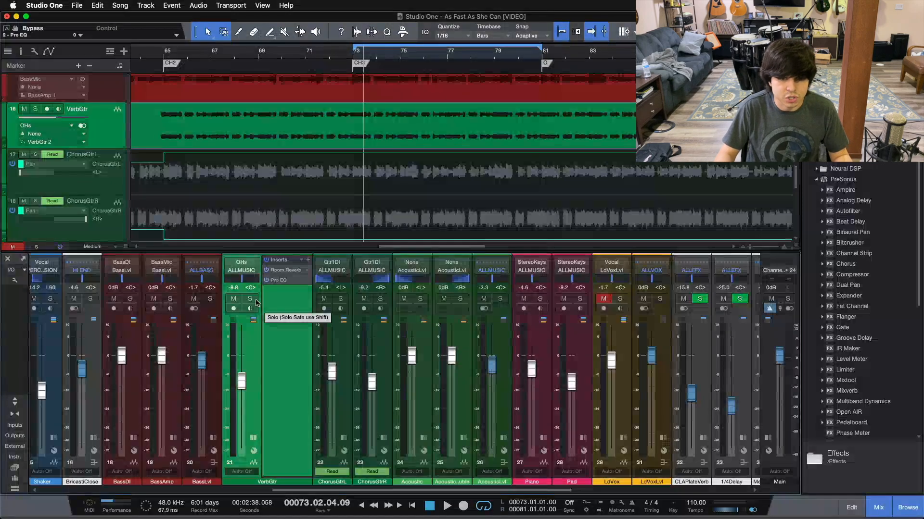
- Play the full mix from the CH3 loop start, muting and unmuting VerbGtr to compare, and stop with it unmuted
{"action": "key", "text": "KP_1"}
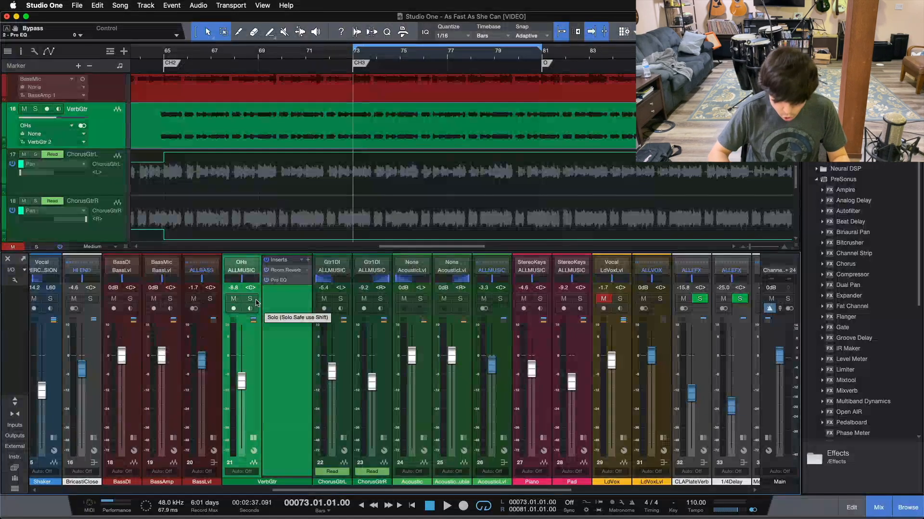
{"action": "left_click", "coordinate": [234, 301]}
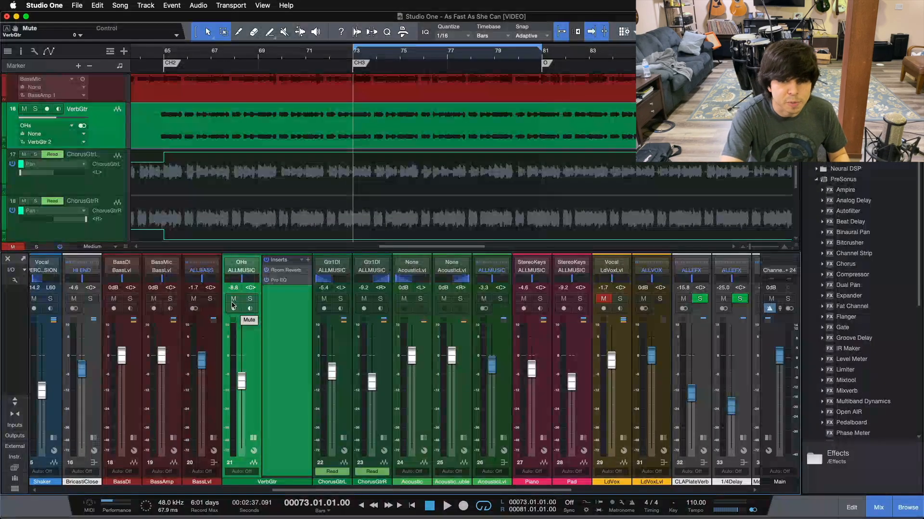
{"action": "key", "text": "space"}
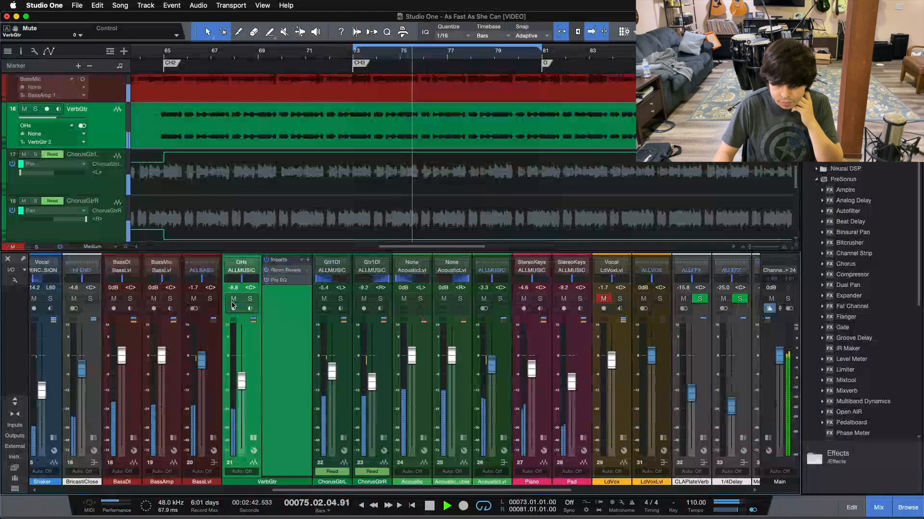
{"action": "left_click", "coordinate": [234, 299]}
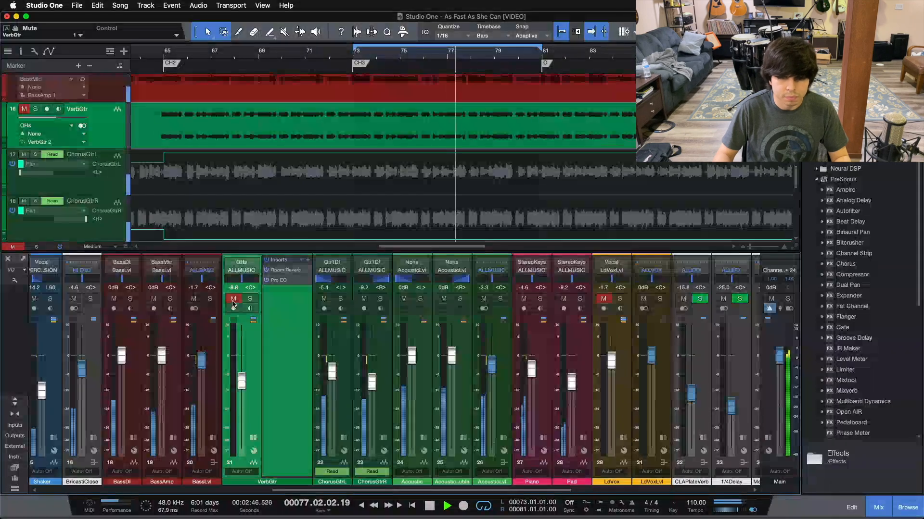
{"action": "left_click", "coordinate": [233, 299]}
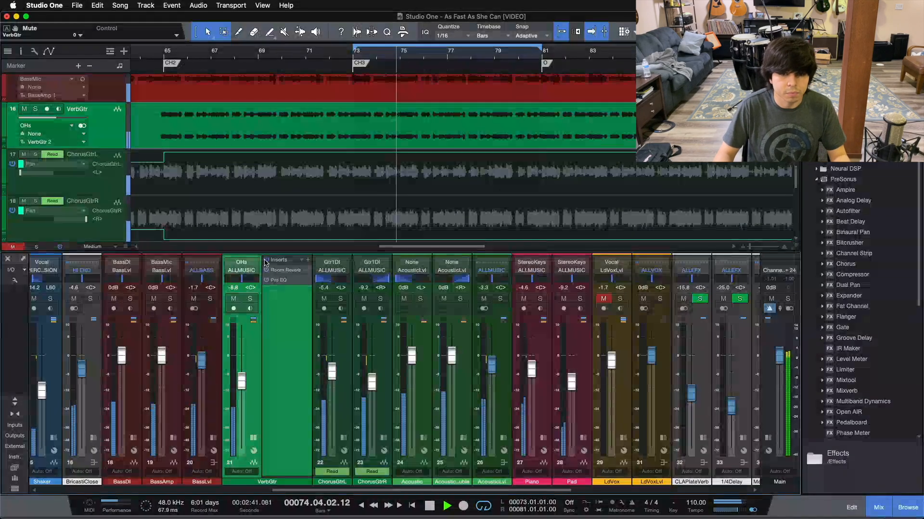
{"action": "left_click", "coordinate": [234, 298]}
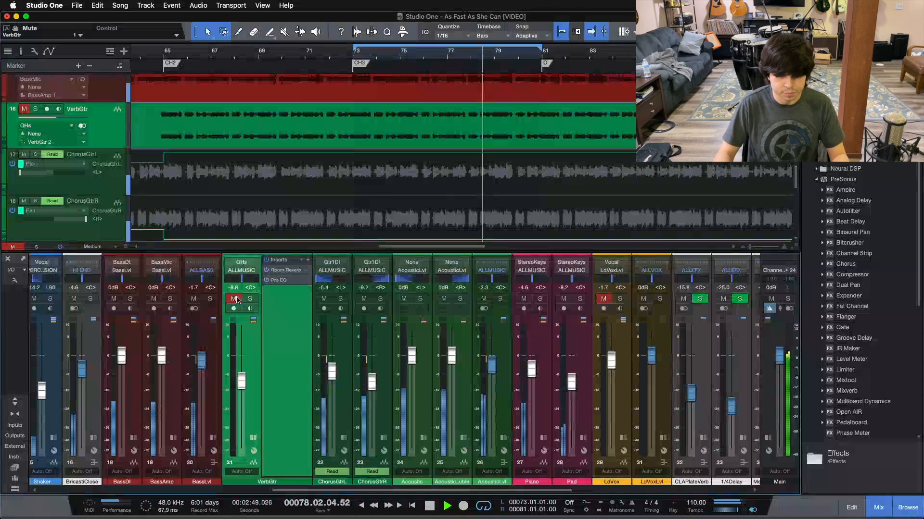
{"action": "left_click", "coordinate": [234, 299]}
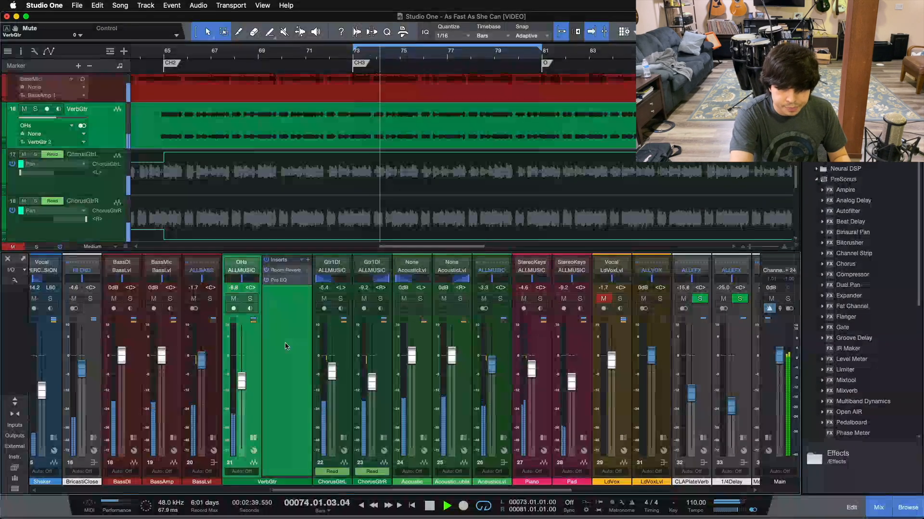
{"action": "key", "text": "space"}
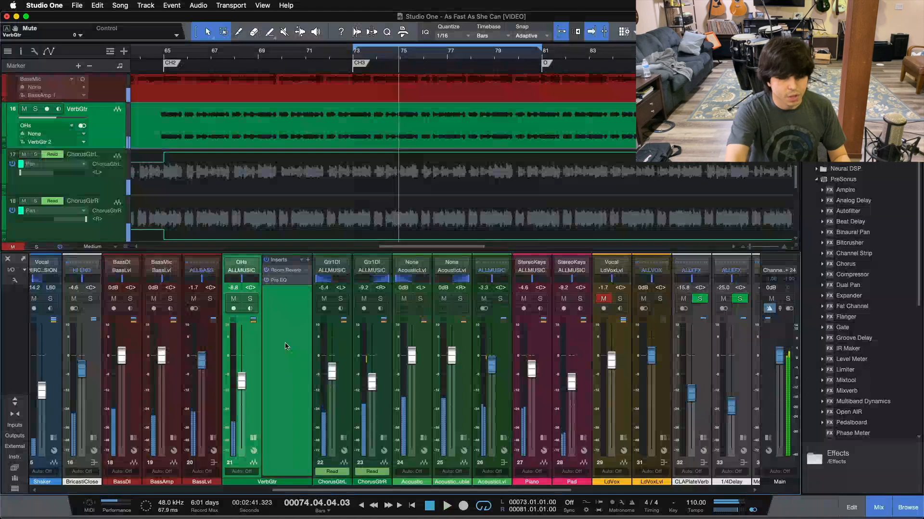